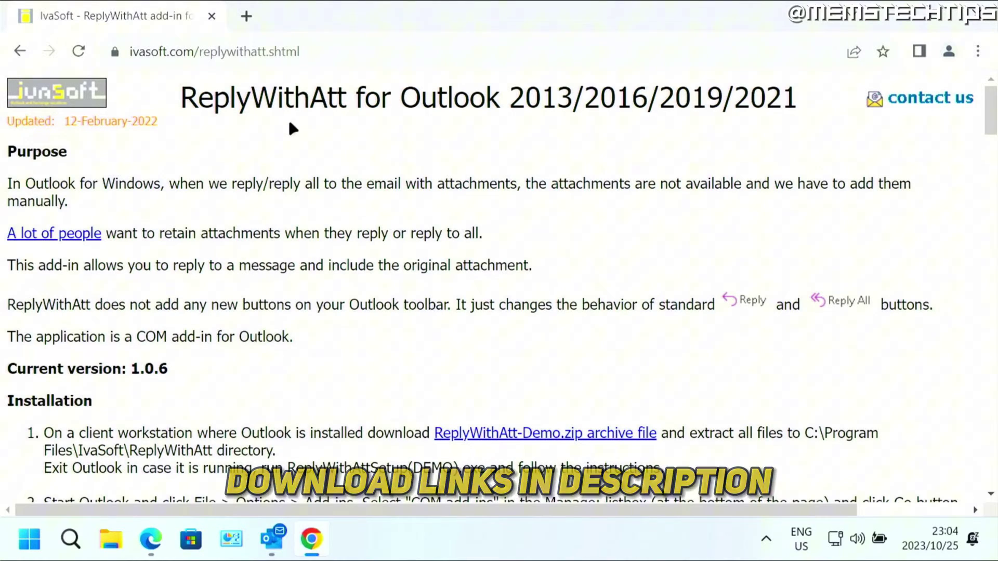
scroll(359, 149, down, 4)
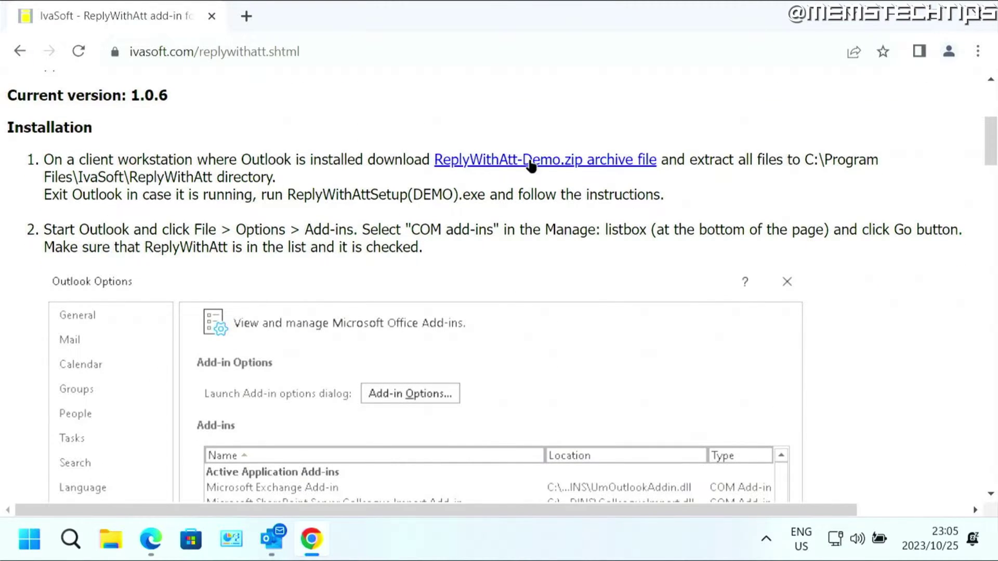
Step: Download ReplyWithAtt-Demo.zip from the Installation section and show it in the Downloads folder
click(457, 155)
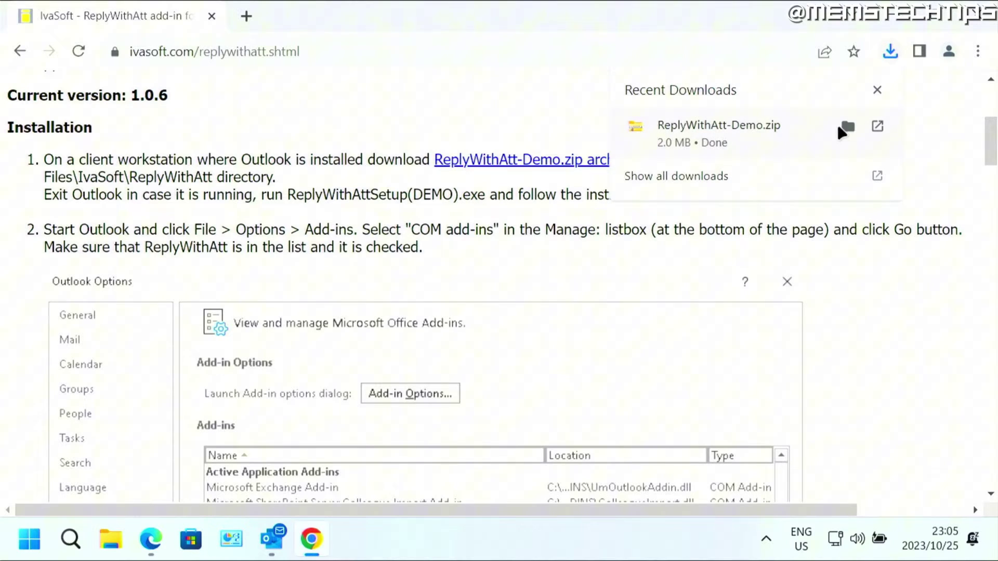
click(847, 126)
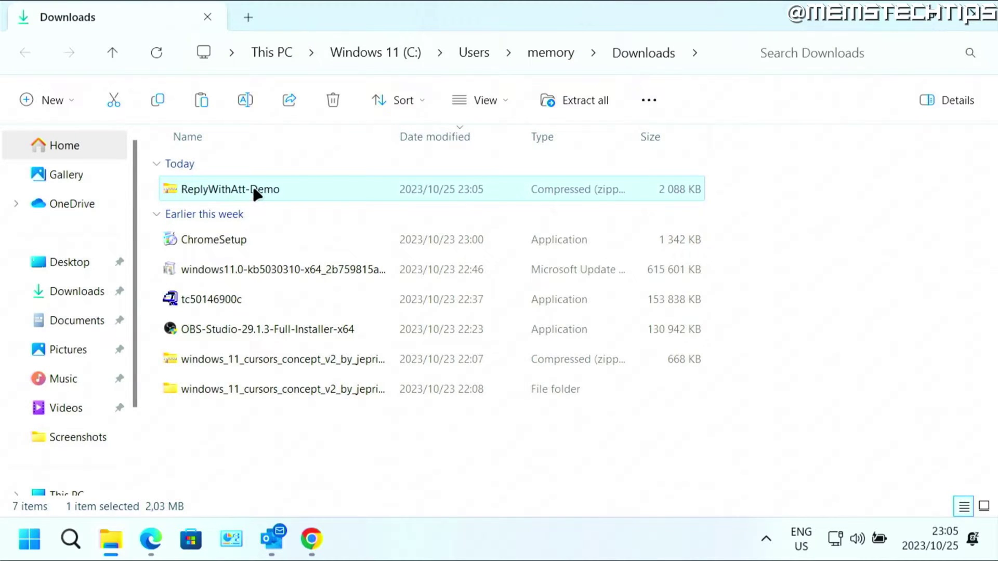
Step: Extract all files from the ReplyWithAtt-Demo.zip archive into a ReplyWithAtt-Demo folder
right_click(265, 197)
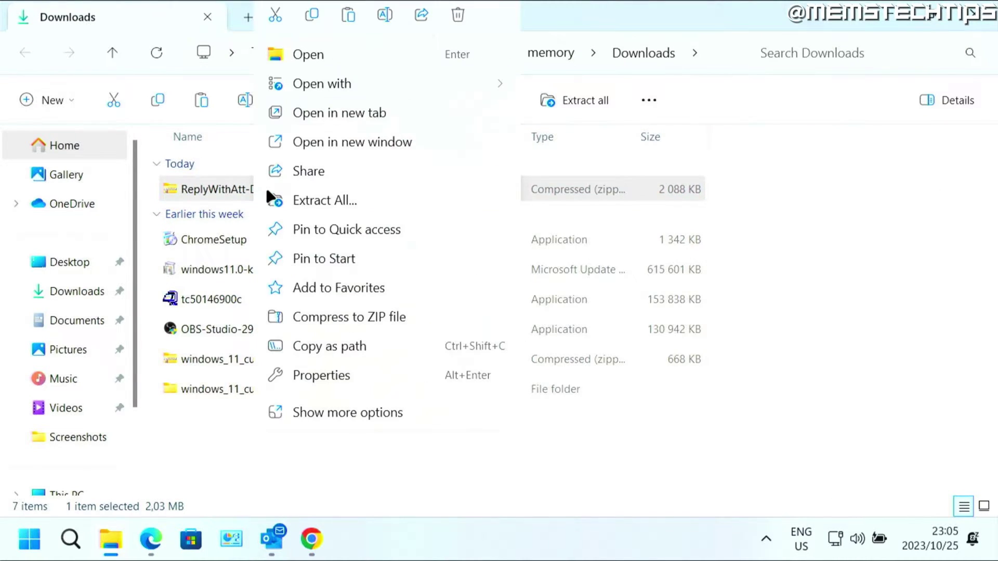
click(331, 203)
click(644, 453)
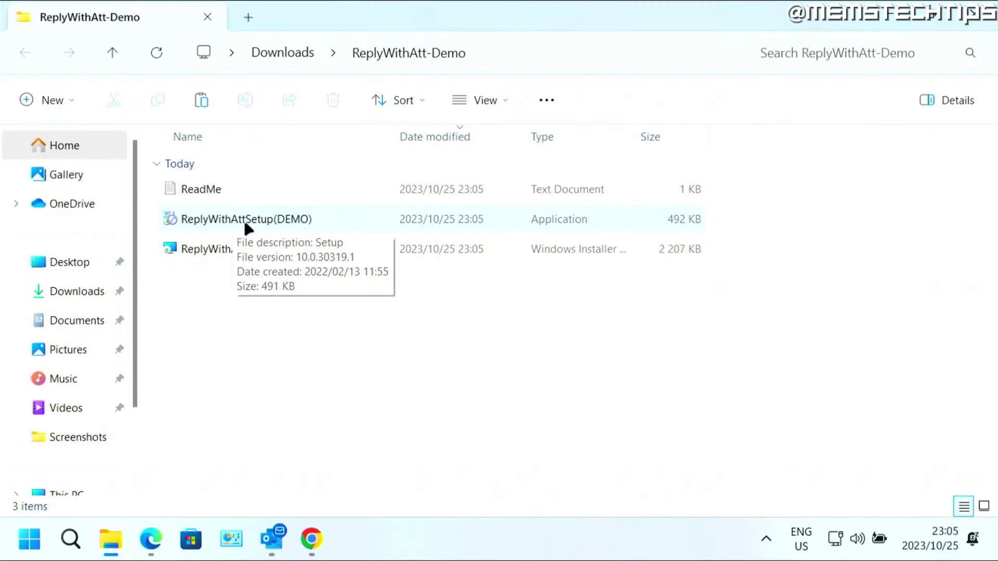
Step: Run ReplyWithAttSetup(DEMO), accepting and installing the required .NET Framework 3.5 feature
double_click(305, 219)
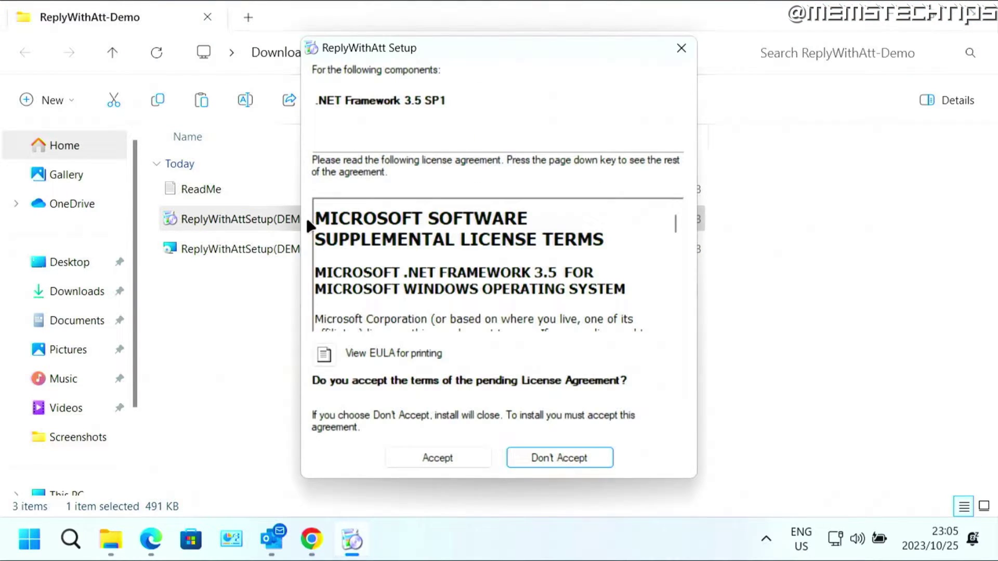
click(458, 460)
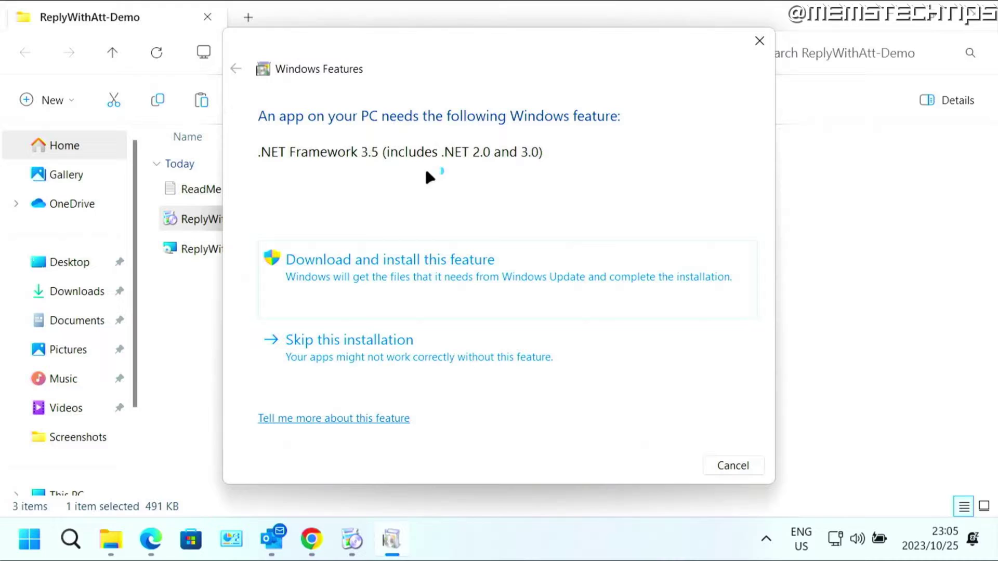
click(420, 268)
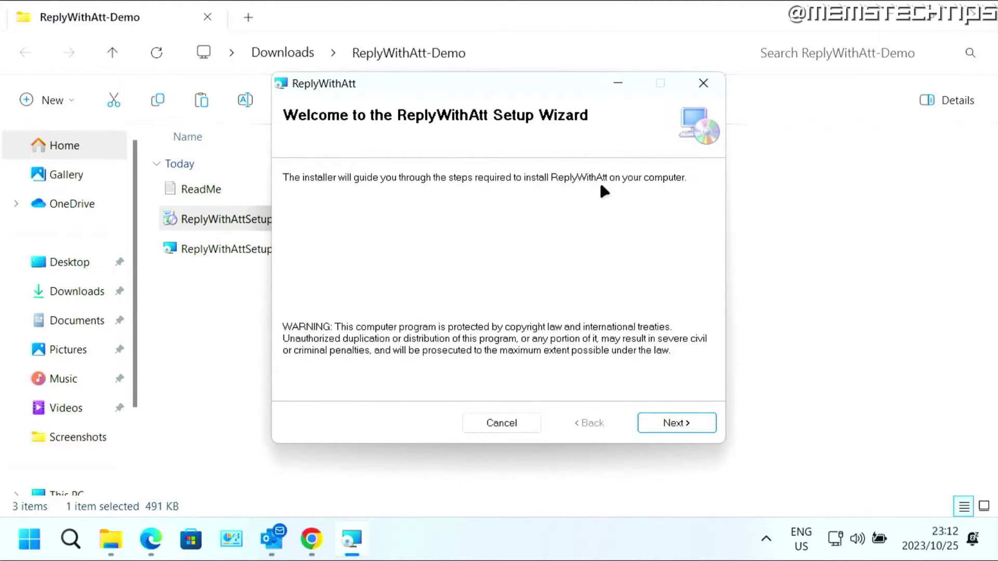
Step: Install ReplyWithAtt to the default folder through the setup wizard, then close Setup
click(660, 426)
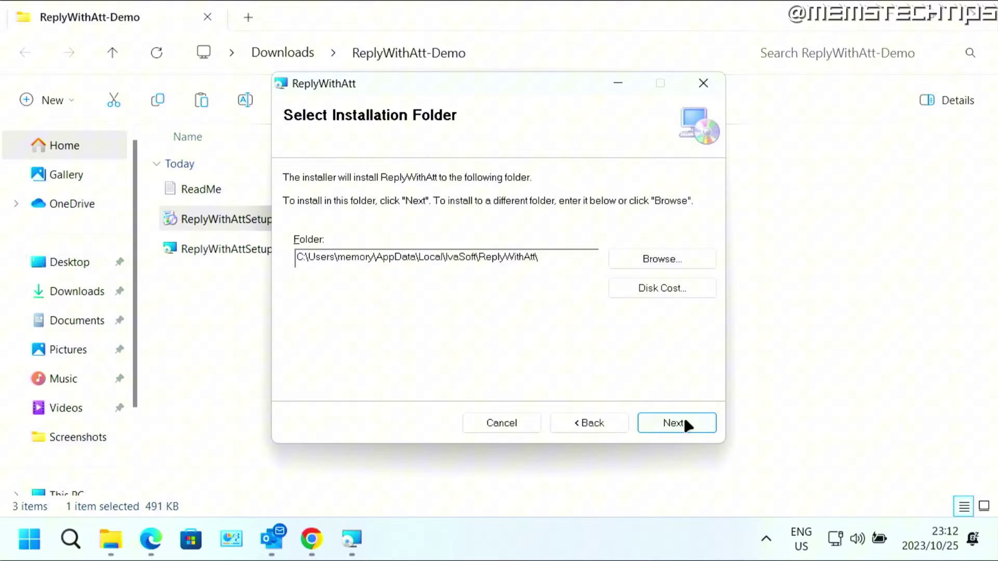
click(685, 424)
click(690, 422)
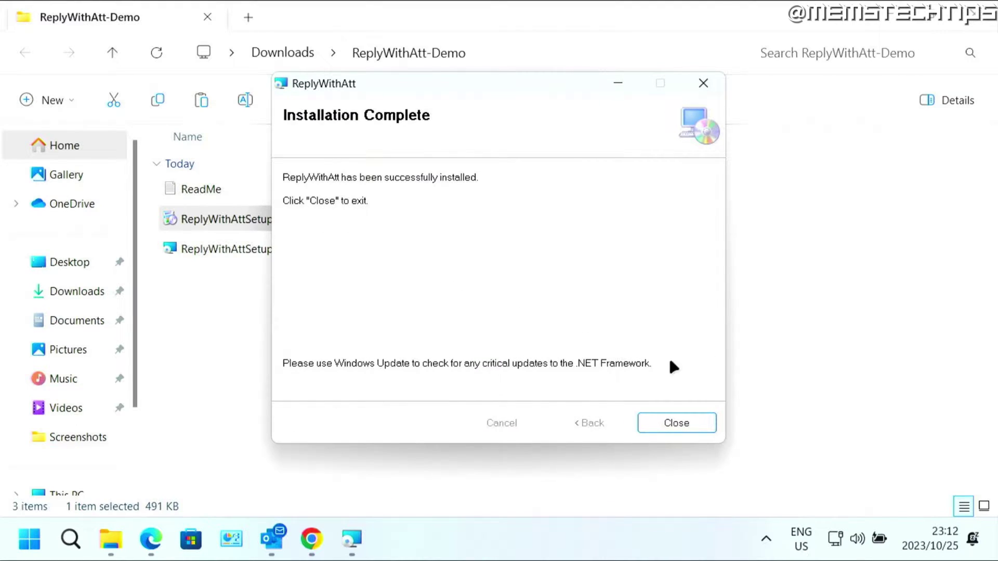
click(676, 423)
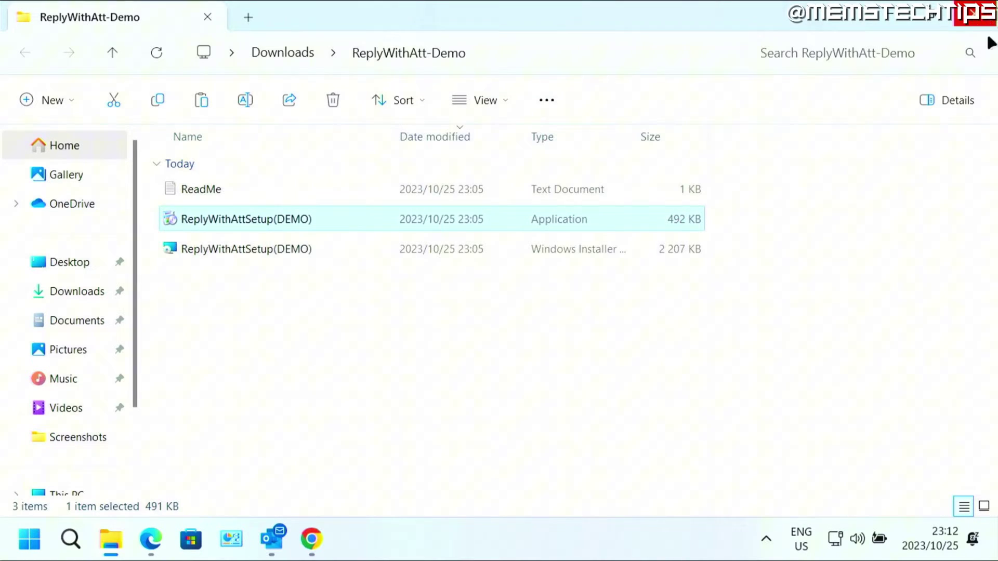
Step: Quit desktop Outlook and the Outlook.com window, then relaunch Outlook from its desktop shortcut
click(979, 16)
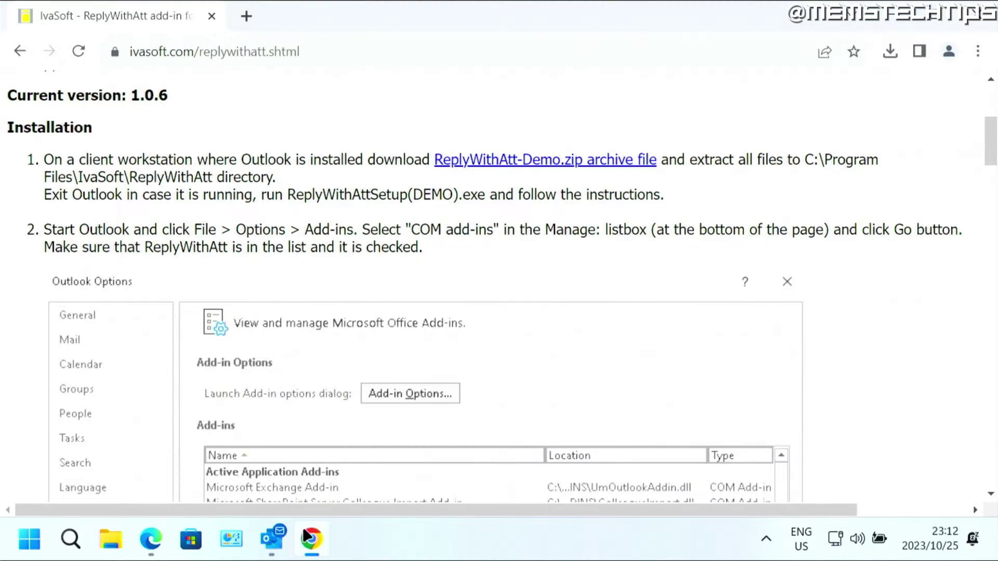
mouse_move(272, 539)
click(263, 452)
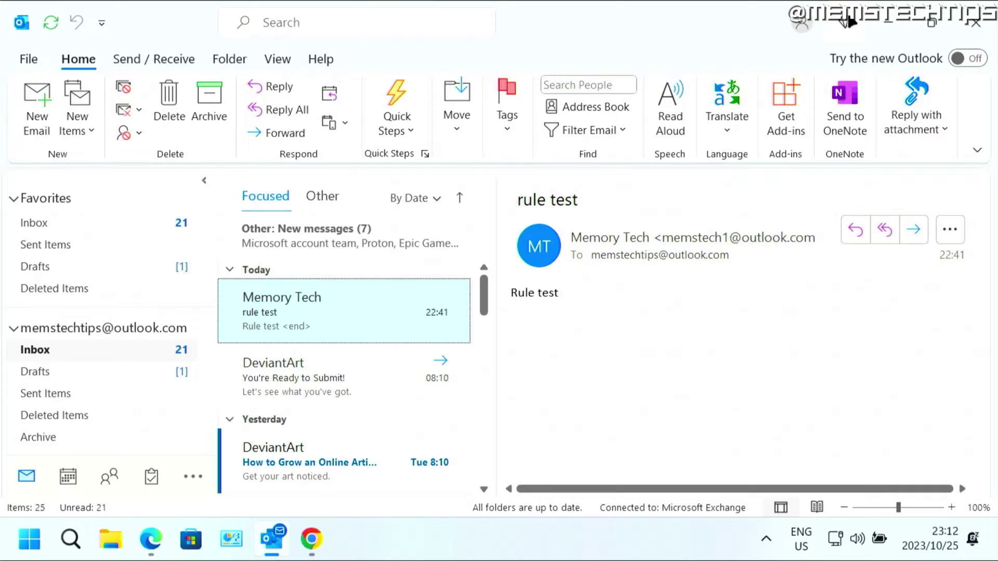
click(972, 29)
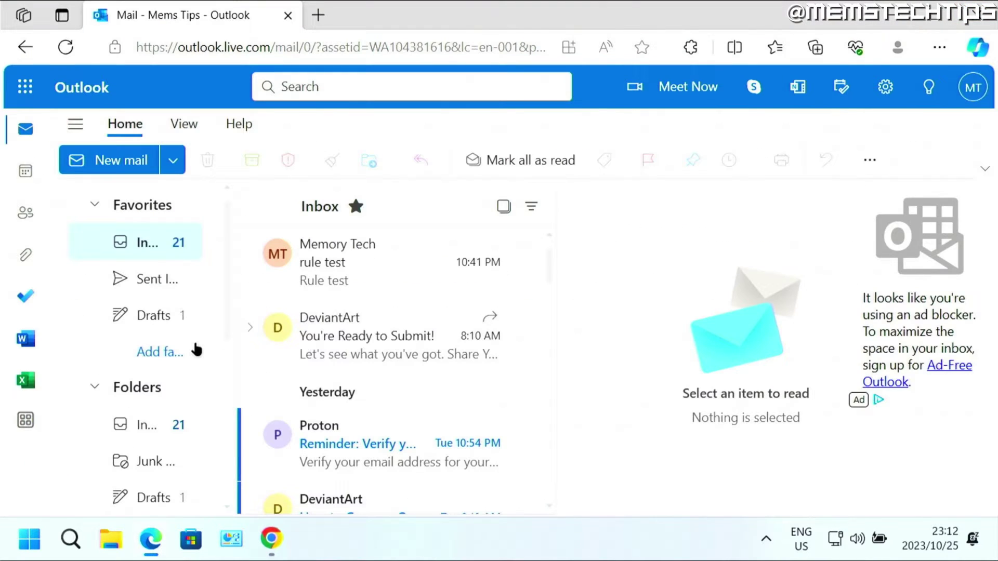
click(979, 14)
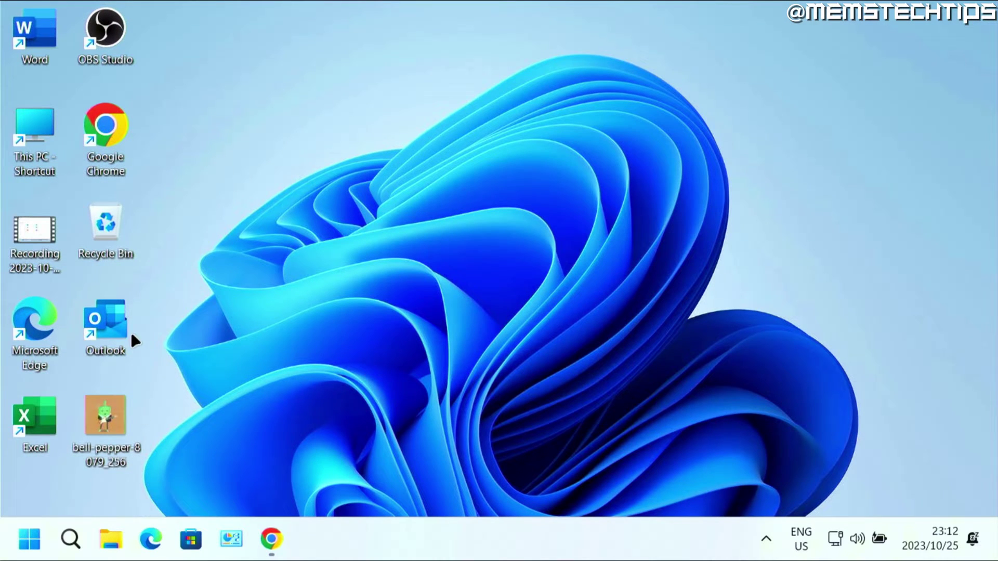
double_click(109, 319)
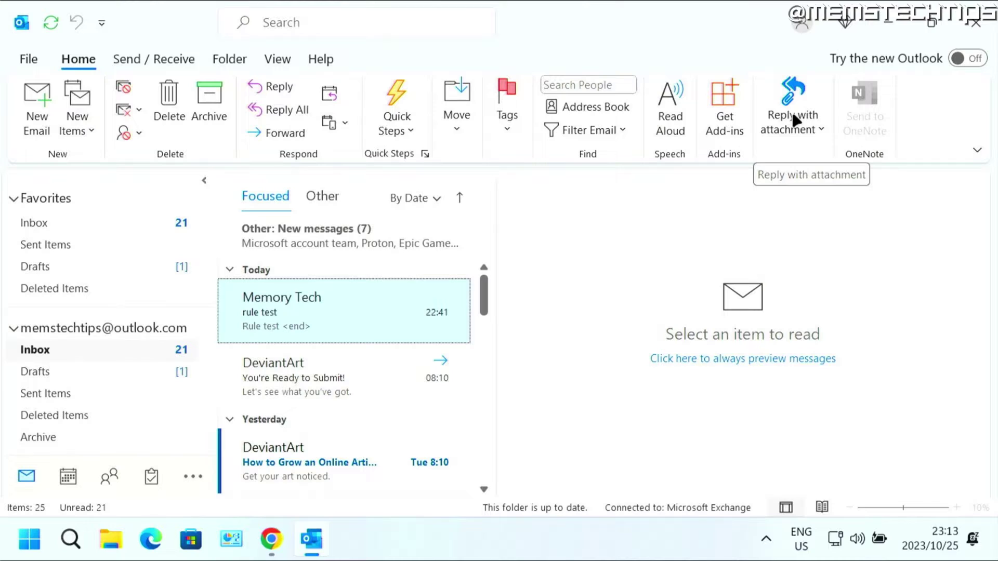
Step: Confirm ReplyWithAtt (DEMO) is active under Outlook Options > Add-ins, then close with OK
click(28, 61)
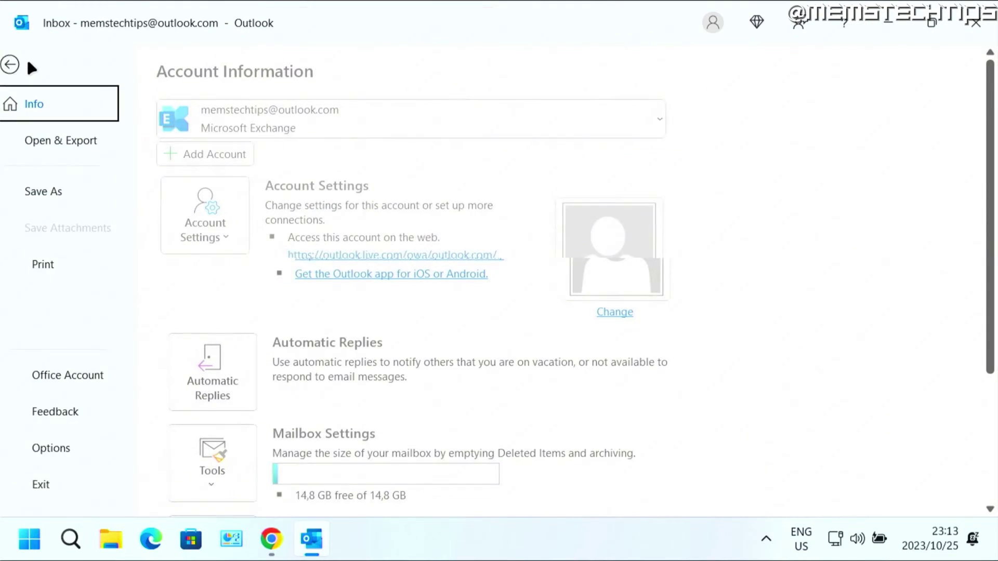
click(55, 450)
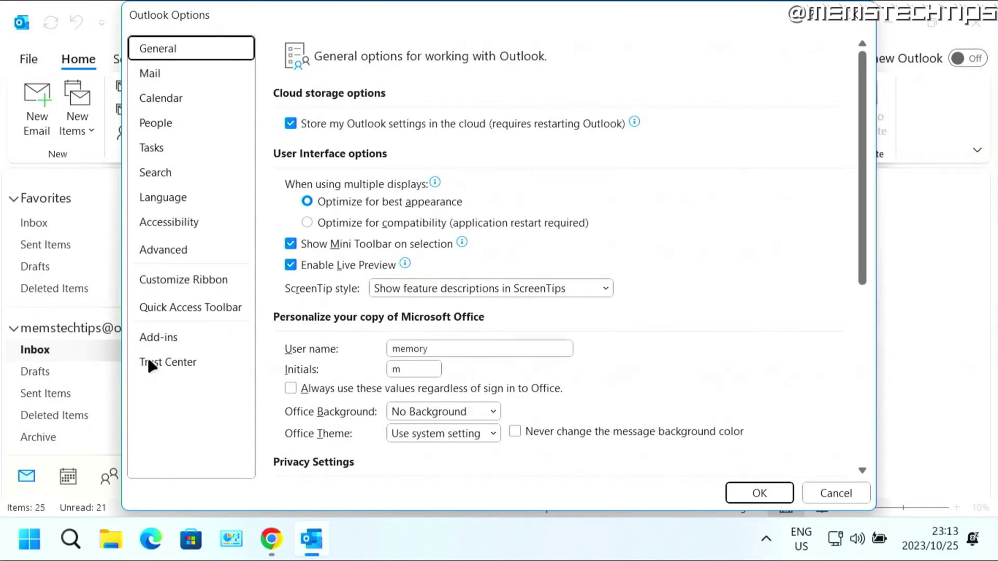
click(165, 339)
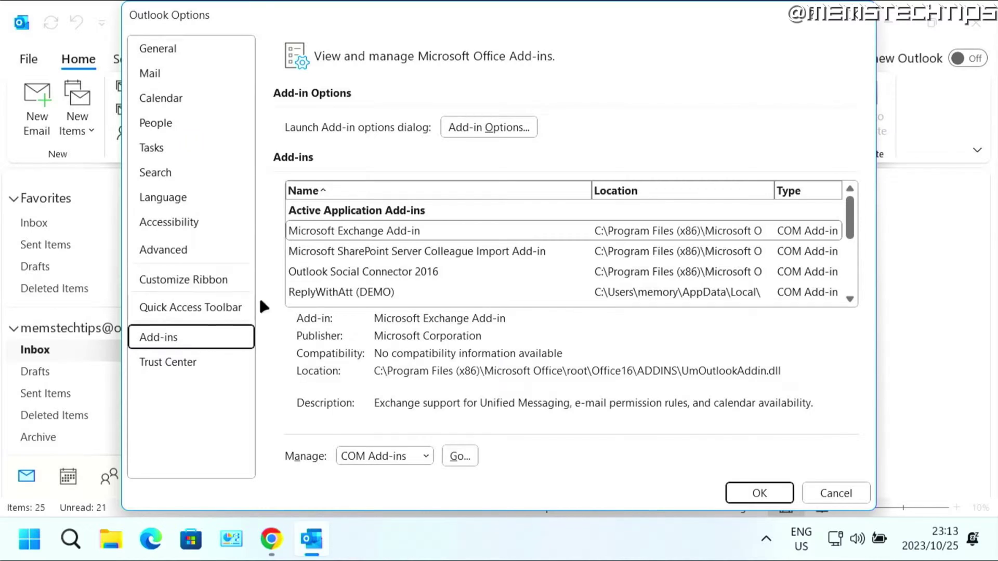
click(332, 294)
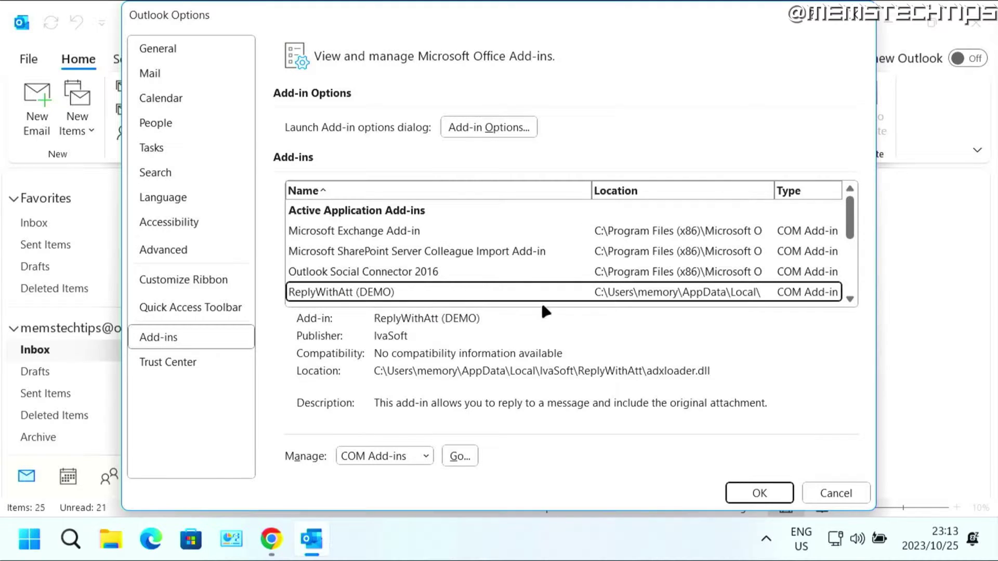
click(760, 493)
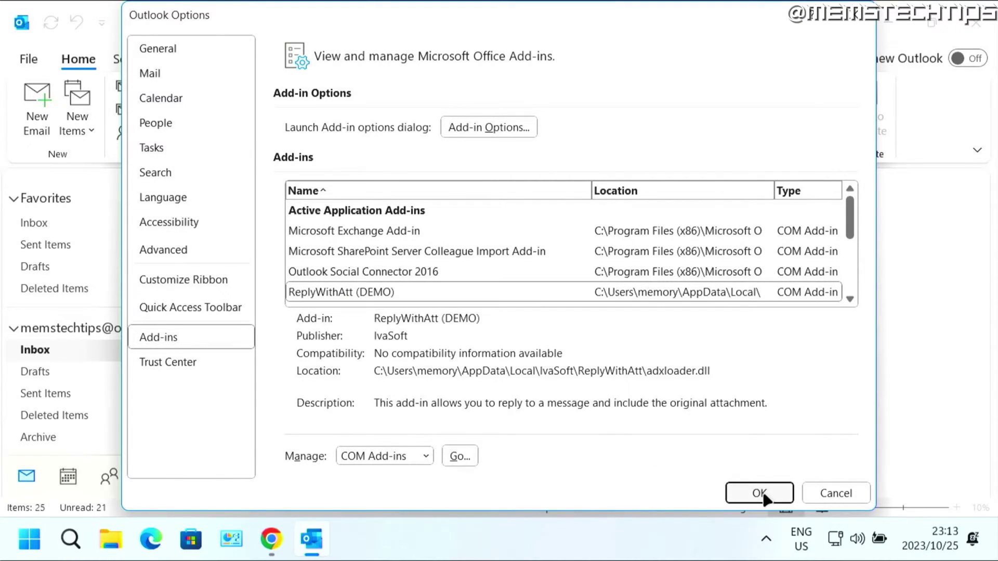
Step: Reply All to the 'test' message in the other Inbox, keeping its GIF and PNG attachments
click(441, 200)
scroll(205, 352, down, 5)
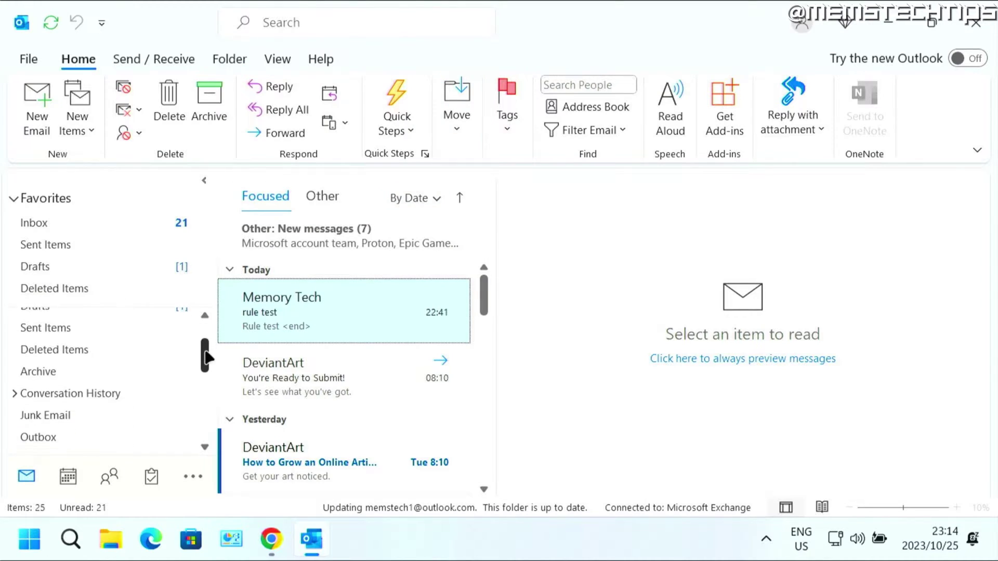
click(149, 395)
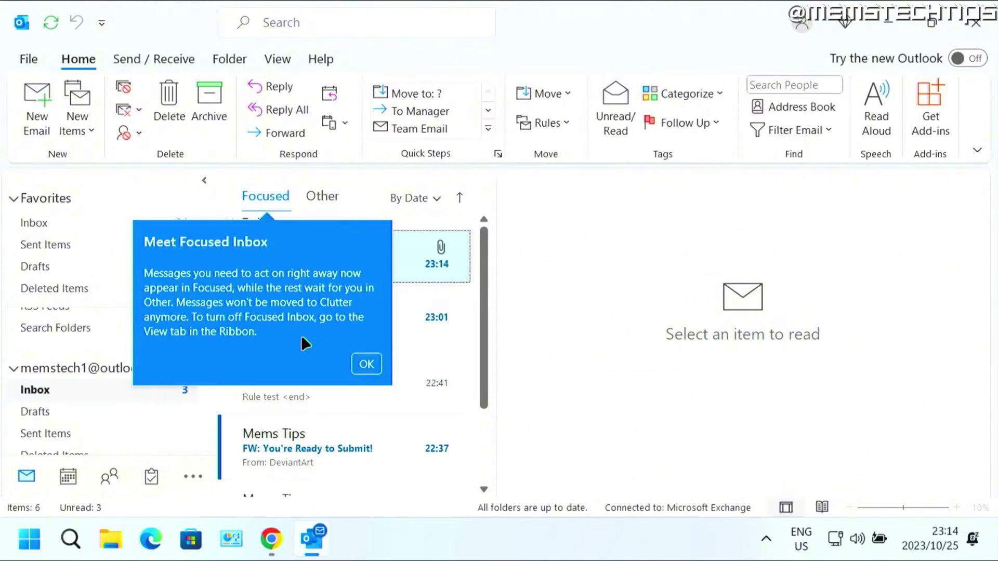
click(362, 363)
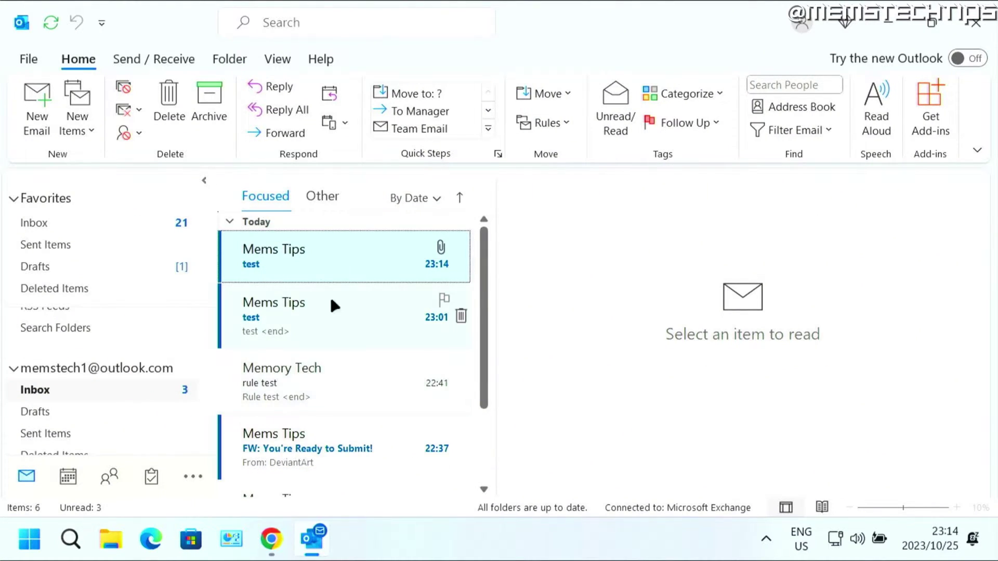
double_click(358, 250)
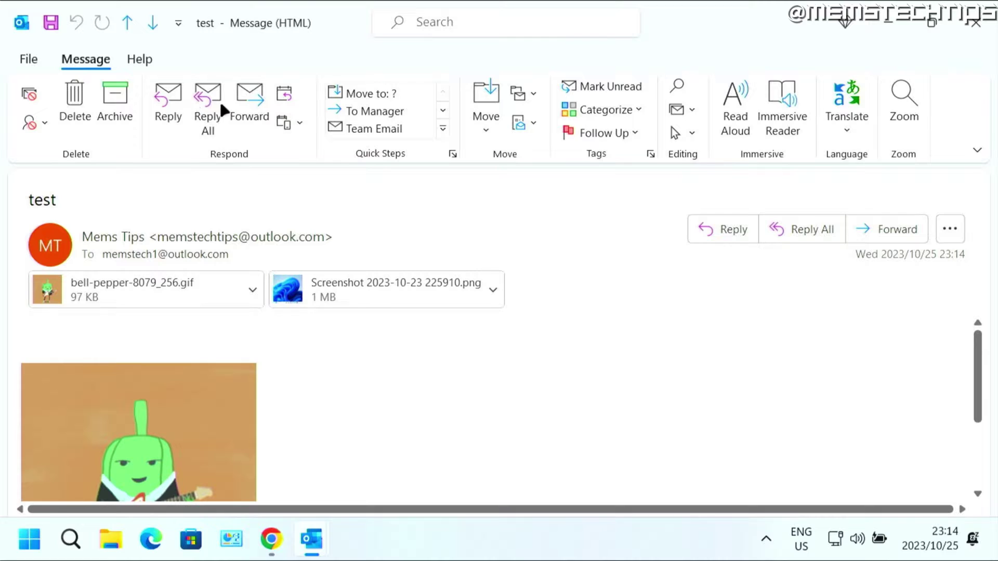
click(207, 97)
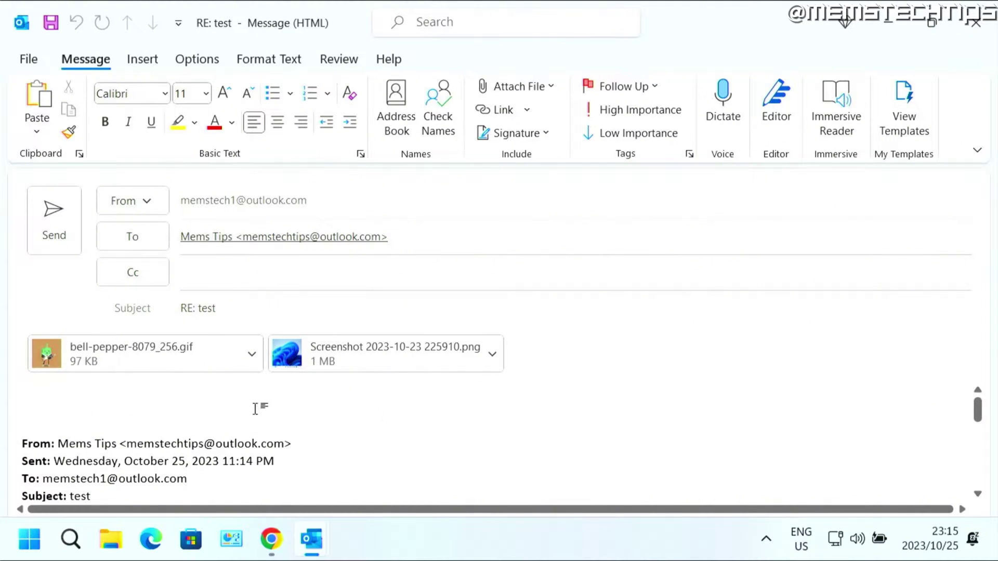
mouse_move(271, 539)
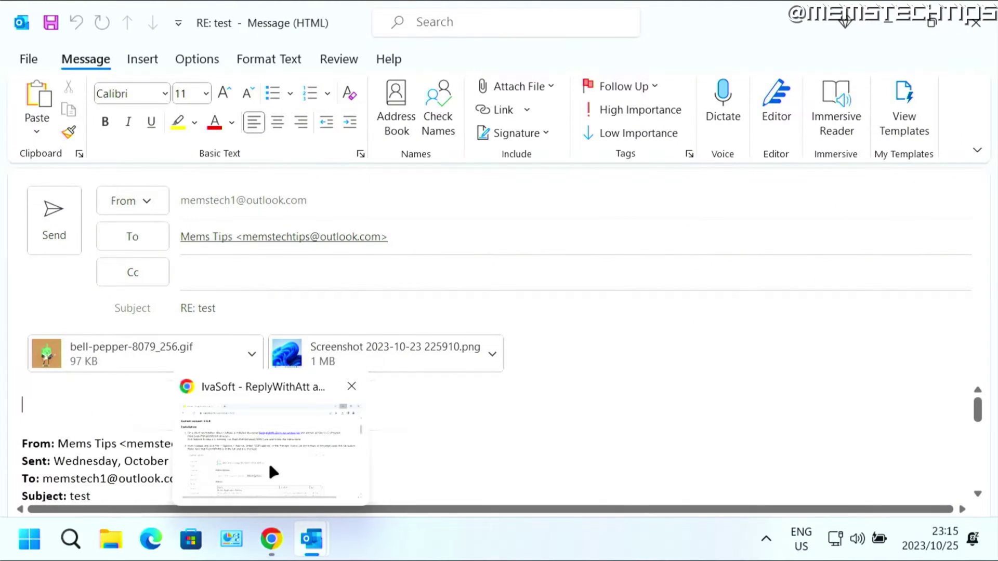
Step: Return to the IvaSoft ReplyWithAtt page in Chrome and read its Uninstallation section
click(268, 462)
scroll(515, 366, down, 5)
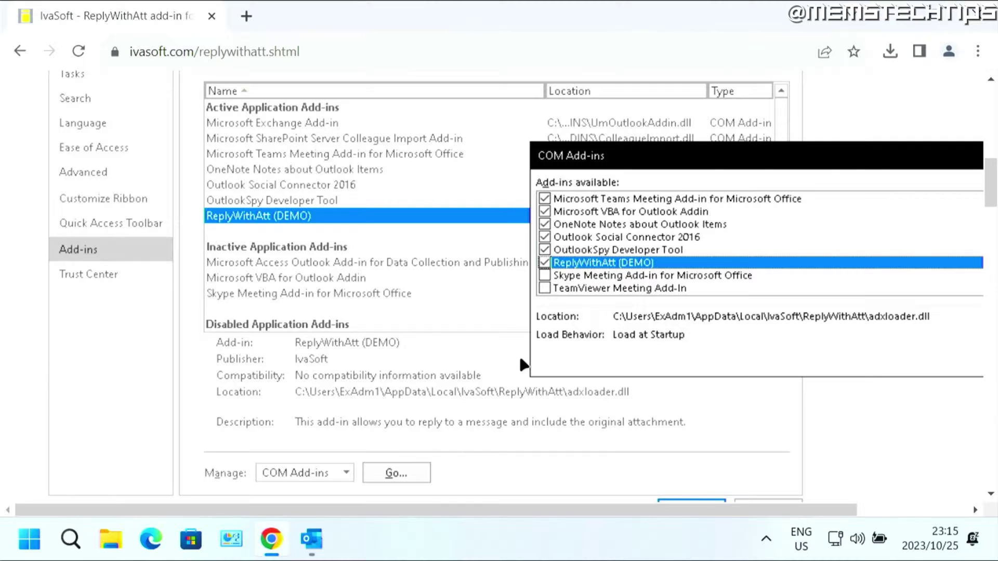
scroll(521, 360, down, 5)
scroll(521, 360, down, 4)
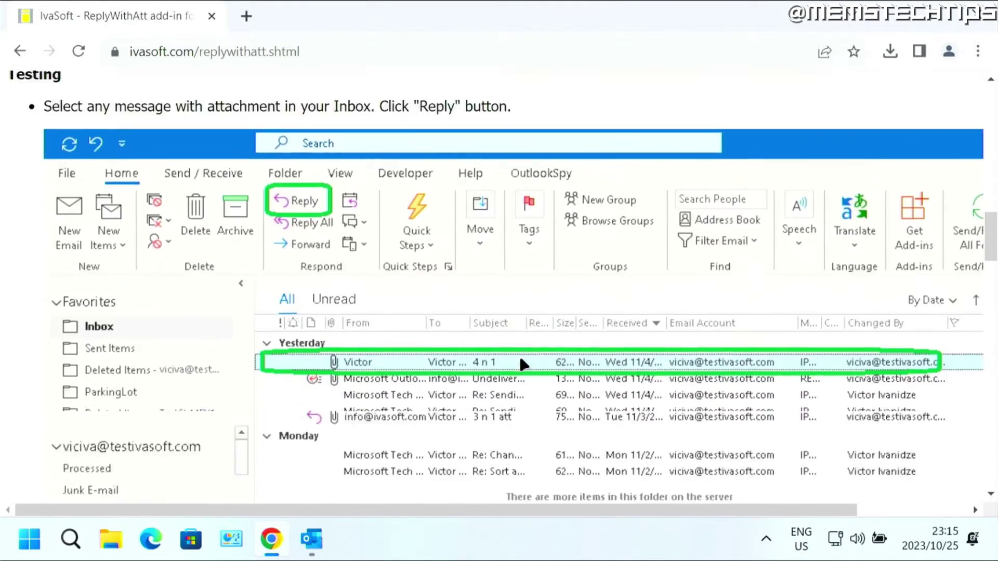
scroll(520, 360, down, 4)
scroll(521, 366, down, 1)
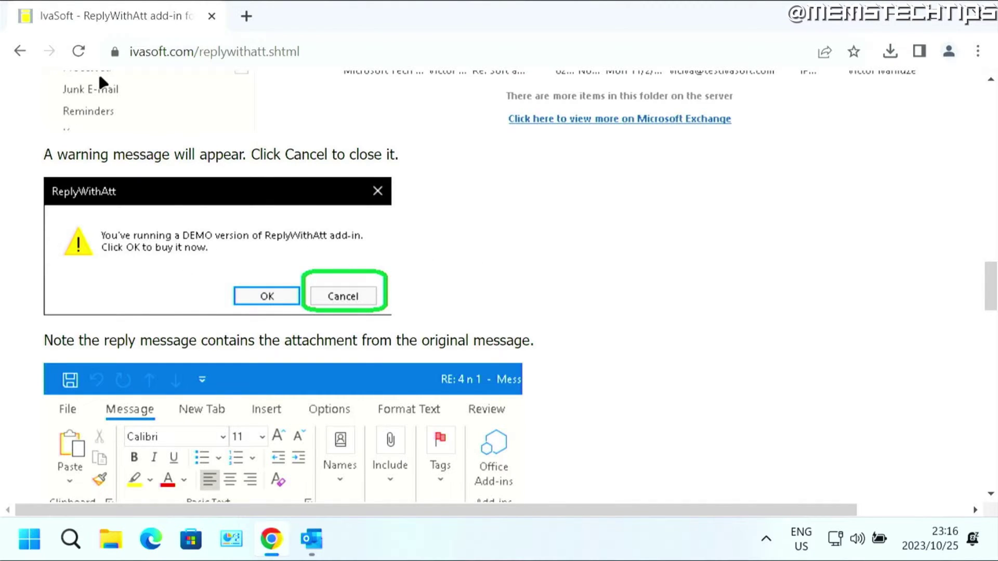
scroll(630, 232, down, 1)
scroll(630, 233, down, 2)
scroll(629, 236, down, 3)
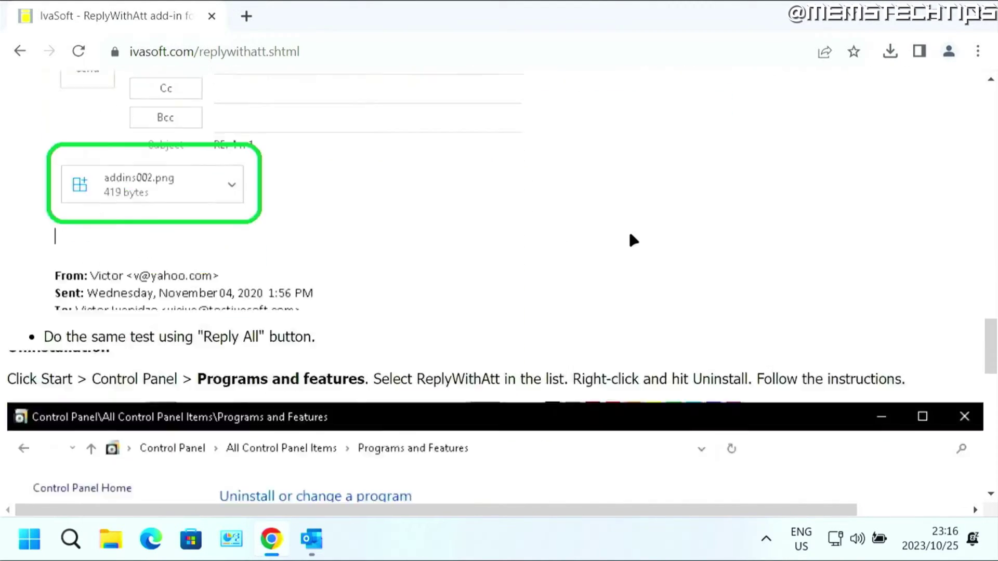
scroll(631, 239, down, 2)
scroll(632, 239, down, 5)
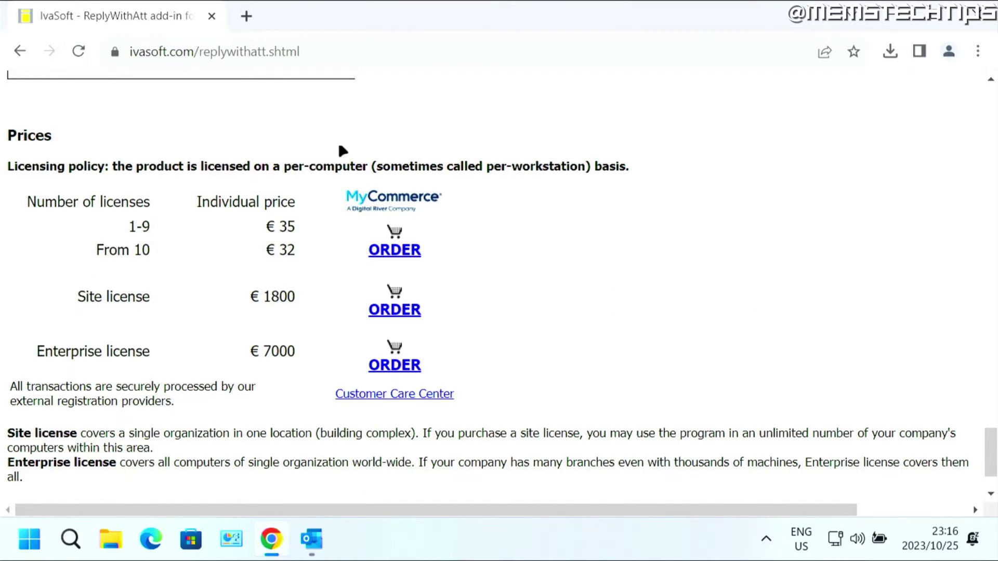
scroll(673, 292, up, 1)
scroll(673, 292, up, 3)
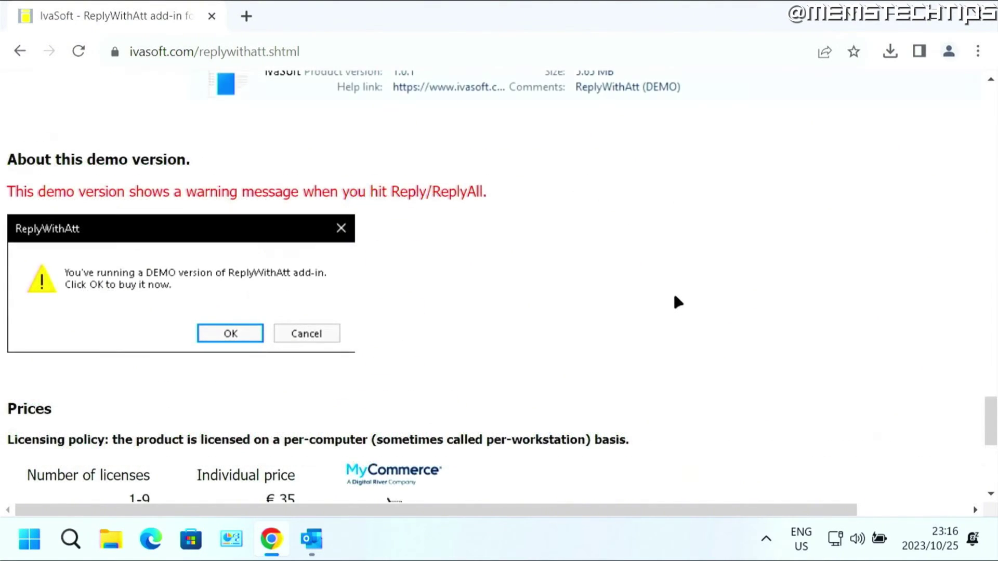
scroll(673, 292, up, 2)
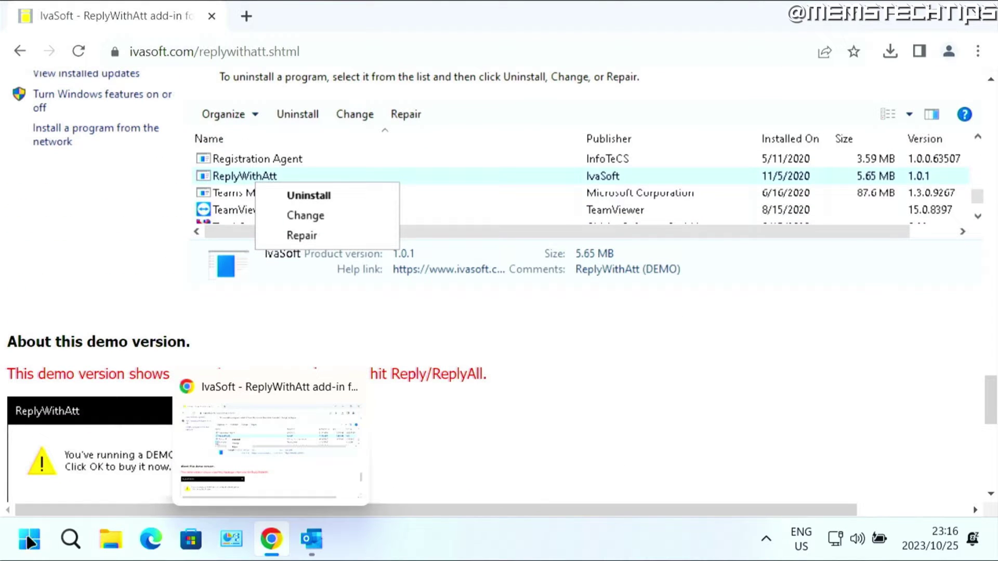
Step: Open Installed apps from the Start button's right-click menu and find ReplyWithAtt 1.0.6
right_click(32, 543)
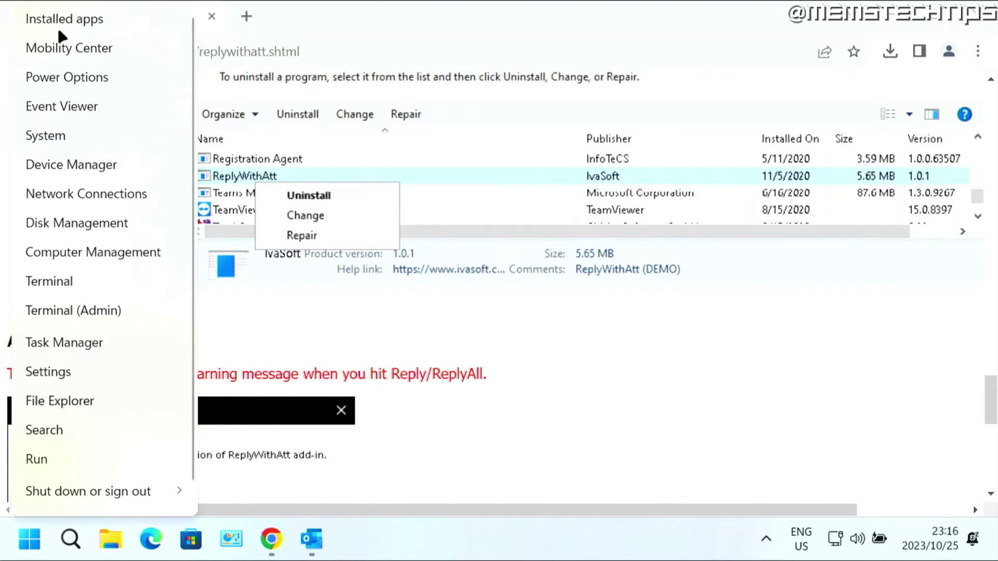
click(76, 20)
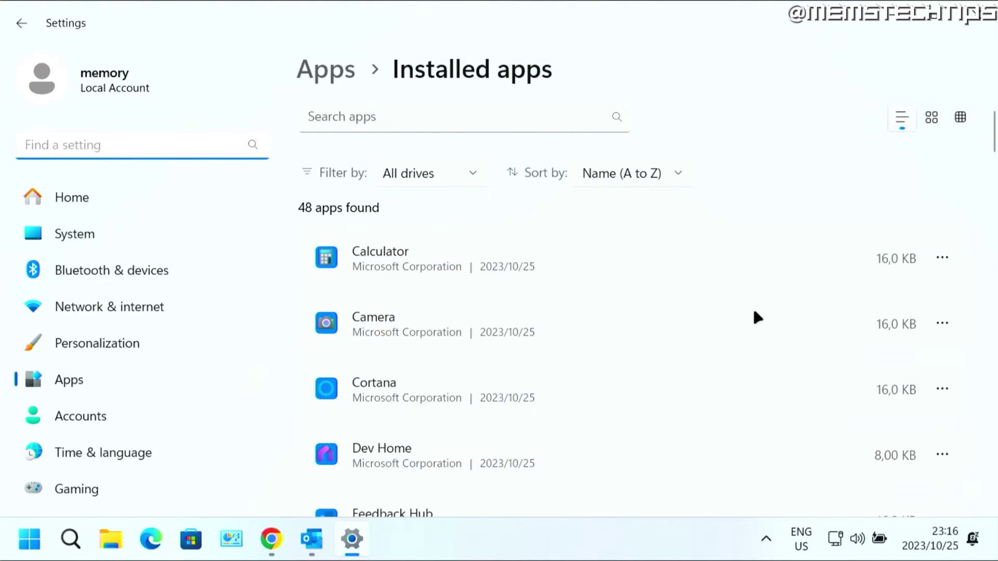
scroll(752, 307, down, 5)
scroll(754, 317, down, 5)
scroll(756, 334, down, 5)
scroll(754, 337, down, 5)
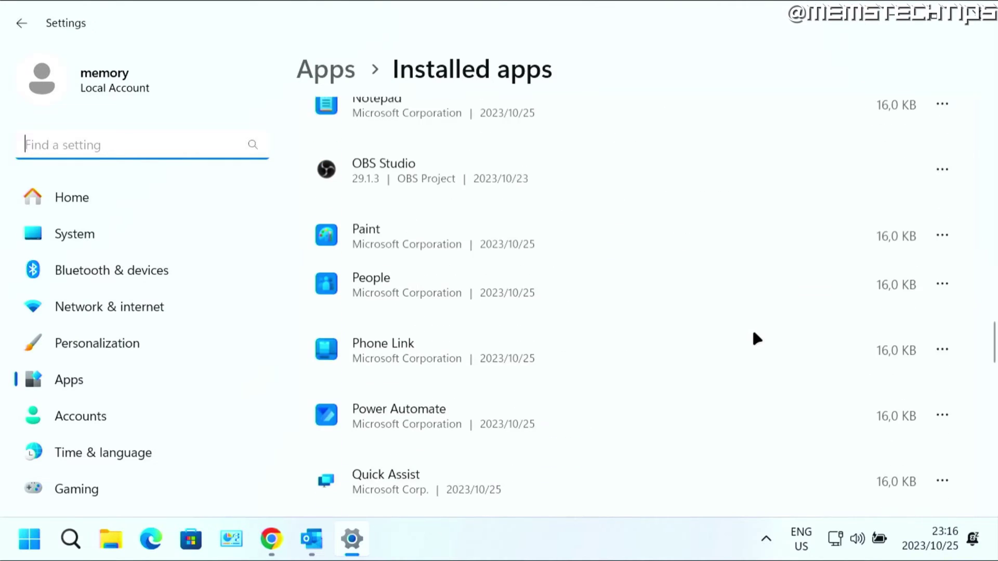
scroll(755, 337, down, 5)
scroll(757, 340, down, 3)
scroll(756, 340, down, 3)
scroll(757, 340, down, 2)
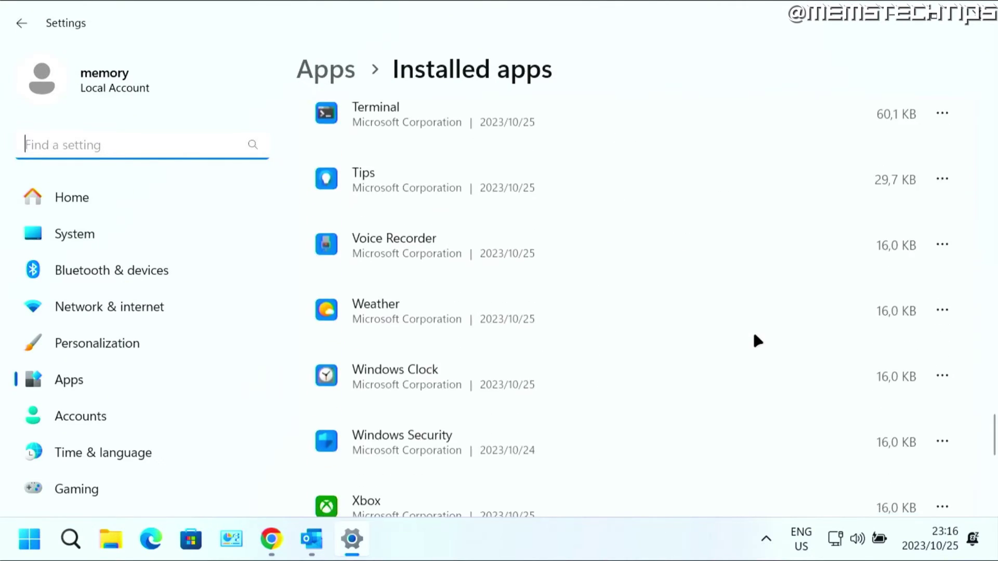
scroll(756, 340, down, 3)
scroll(688, 319, up, 5)
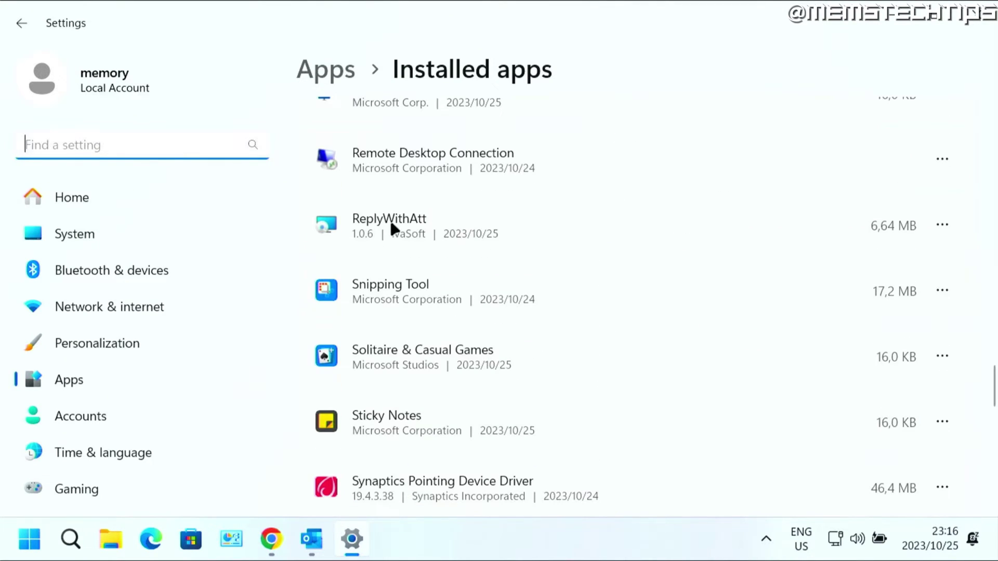
Step: Uninstall ReplyWithAtt from its ... menu, allowing Outlook to close automatically
click(942, 224)
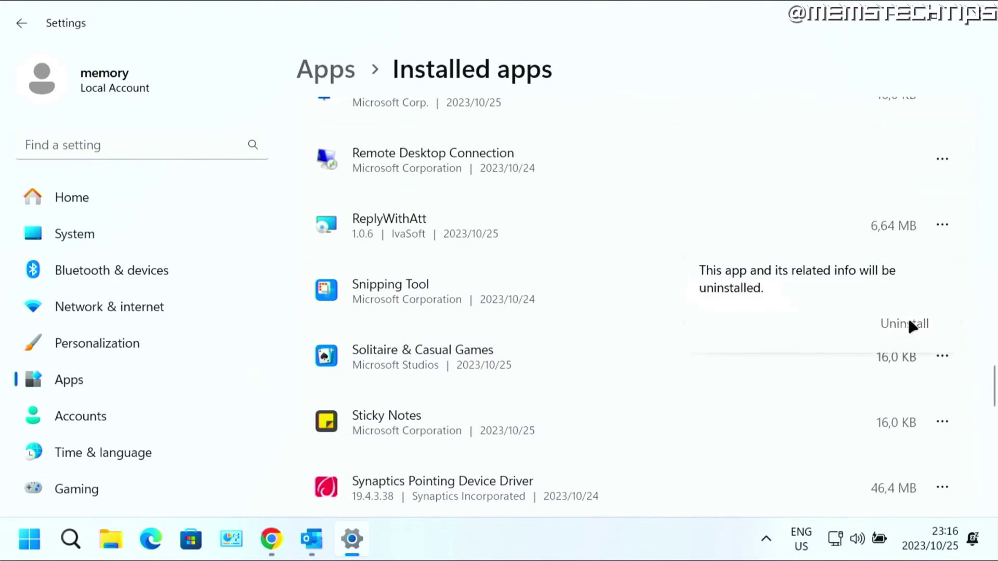
click(907, 319)
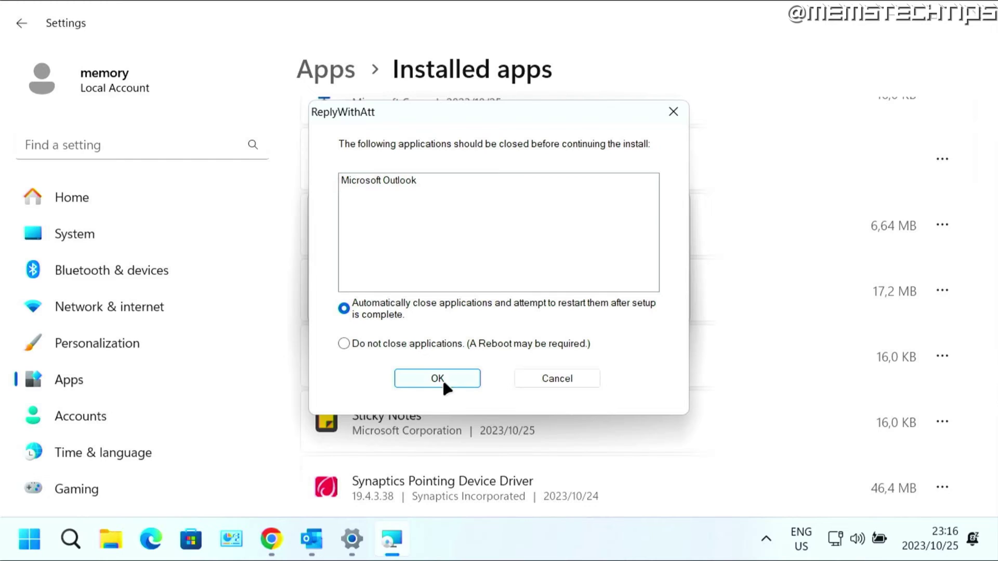
click(437, 379)
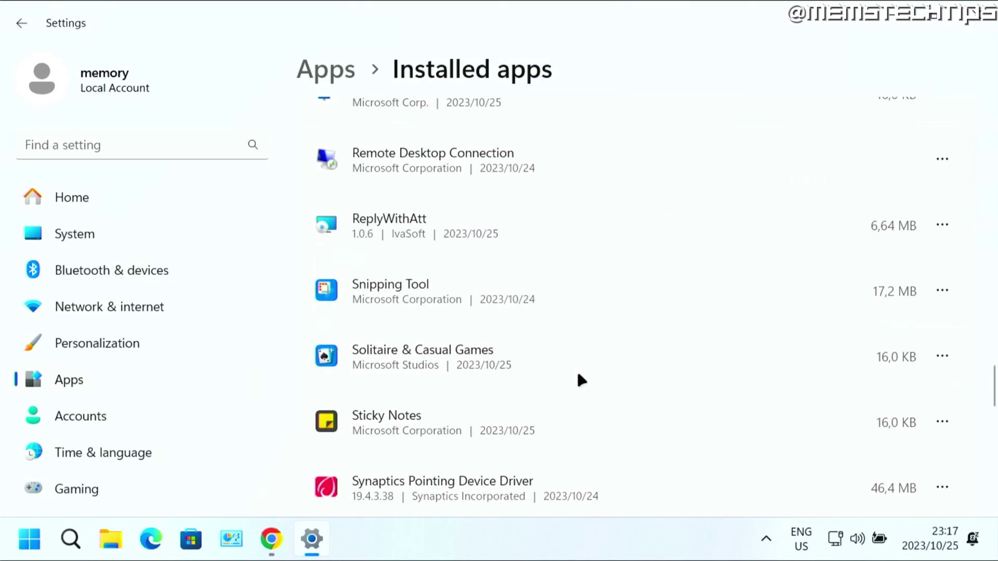